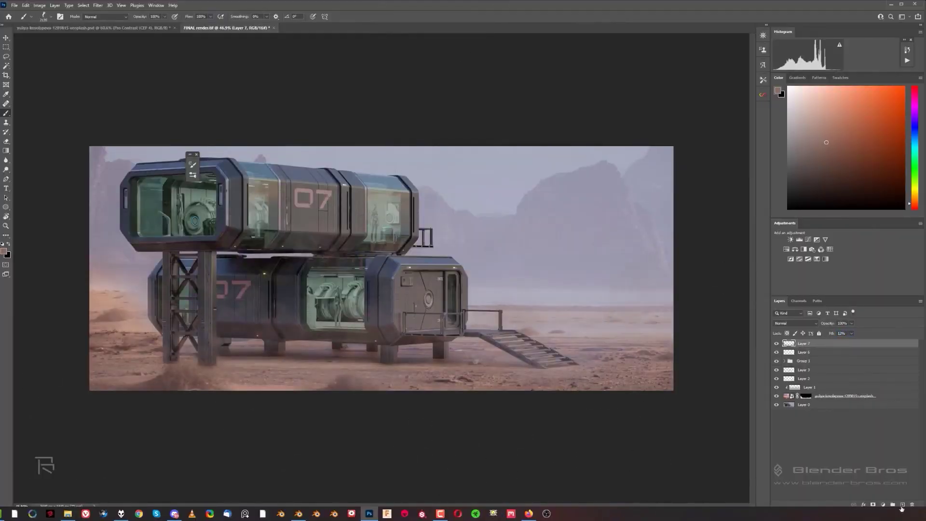
# Step: Open the brush presets with F5 to pick a smoke brush, then close them
pyautogui.press('F5')
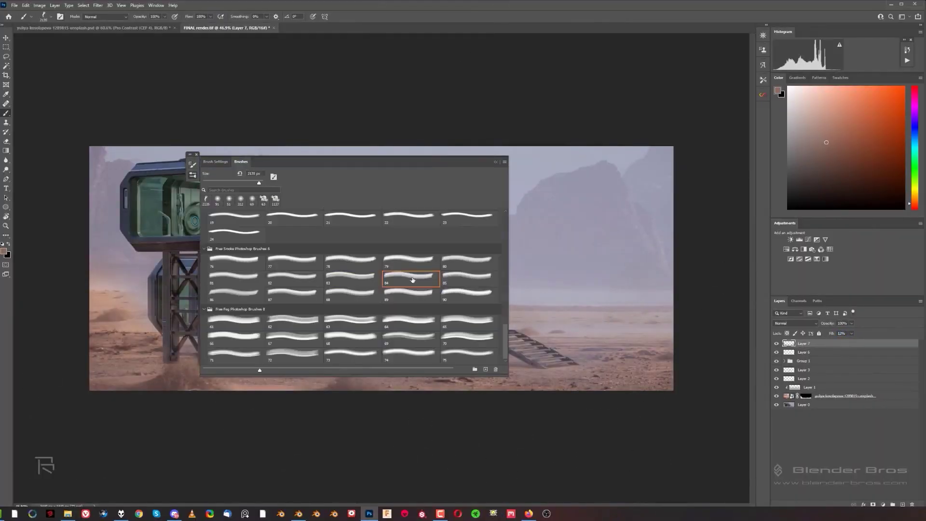
pyautogui.press('F5')
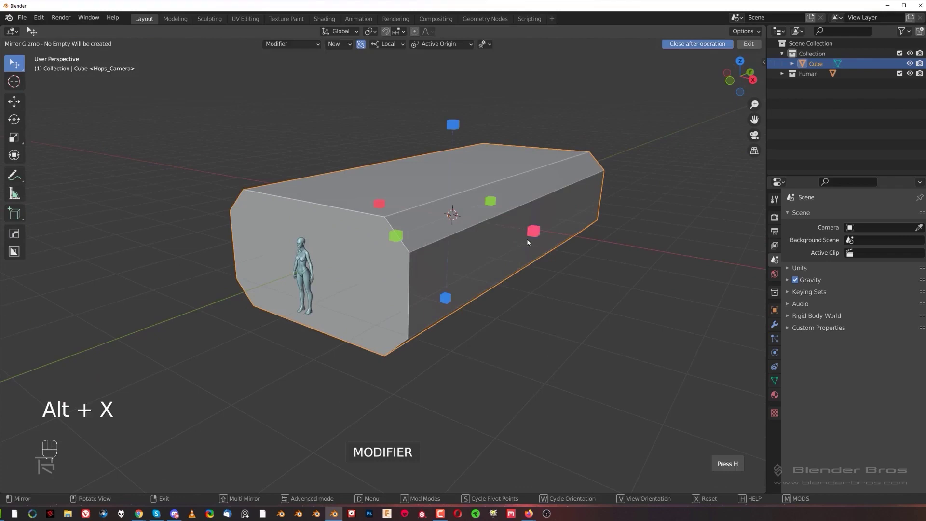
# Step: Finish mirroring the octagonal block and inset its front face
pyautogui.click(527, 241)
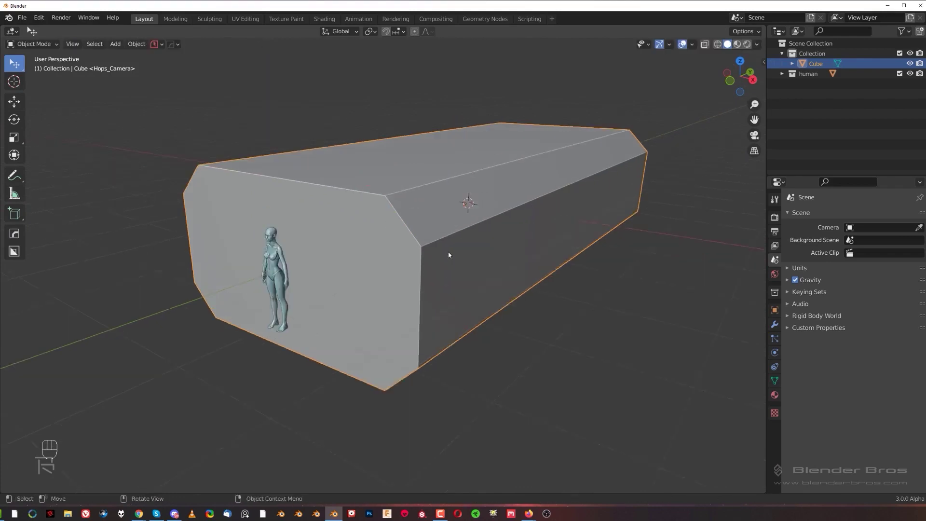
pyautogui.press('Tab')
pyautogui.press('Tab')
pyautogui.press('i')
pyautogui.click(598, 243)
pyautogui.press('Tab')
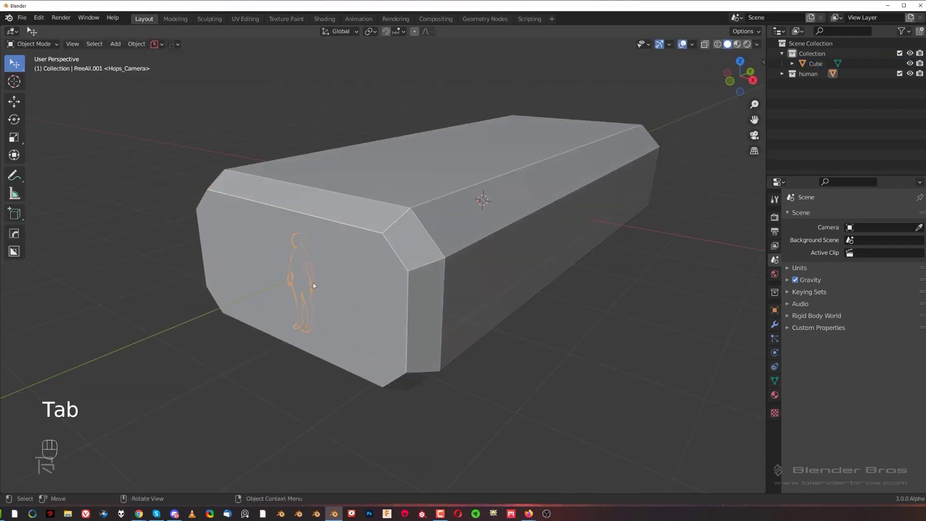
pyautogui.press('Tab')
pyautogui.press('s')
# Step: Scale the block from the front view and BoxCutter-slice a window opening
pyautogui.press('KP_5')
pyautogui.press('KP_1')
pyautogui.press('s')
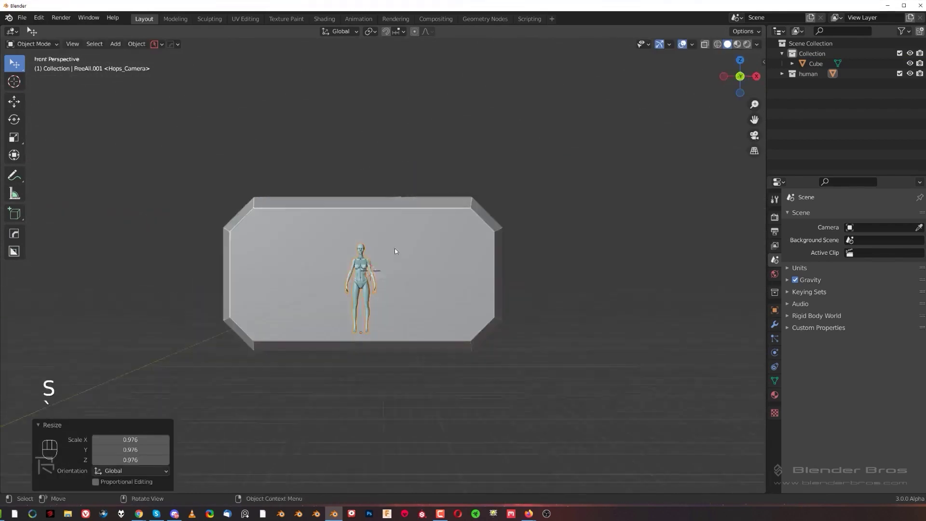
pyautogui.scroll(3, 394, 248)
pyautogui.press('s')
pyautogui.moveTo(501, 202); pyautogui.dragTo(443, 249, button='middle')
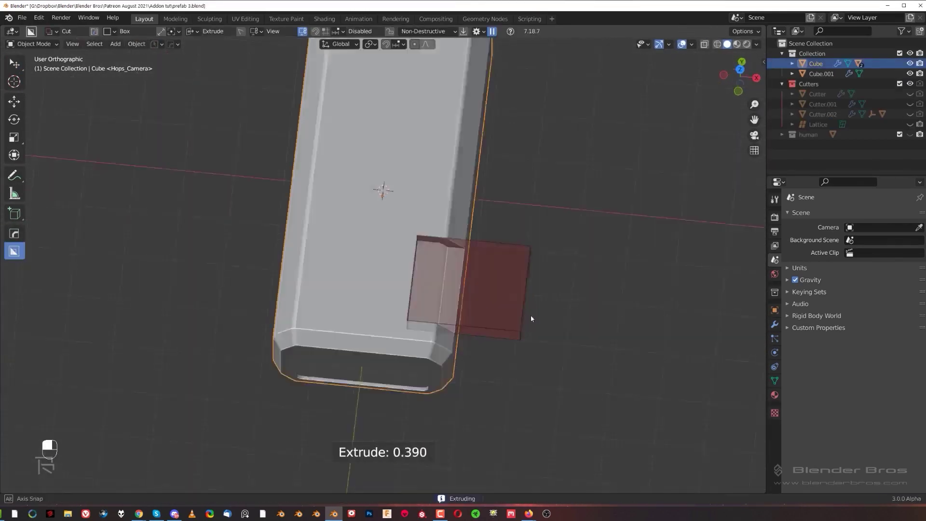
pyautogui.press('KP_5')
pyautogui.press('KP_5')
pyautogui.press('KP_5')
pyautogui.hotkey('alt', 'x')
pyautogui.press('KP_5')
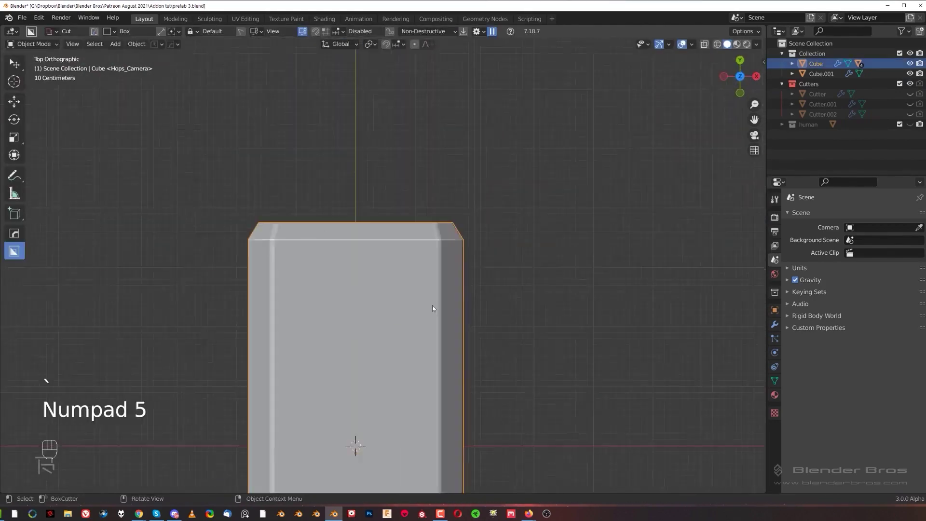
# Step: Duplicate, scale and reposition the window cutter, then slice the block with it
pyautogui.press('q')
pyautogui.hotkey('shift', 'd')
pyautogui.press('s')
pyautogui.hotkey('ctrl', 'a')
pyautogui.press('g')
pyautogui.click(431, 250)
pyautogui.scroll(-5, 431, 251)
pyautogui.press('ctrl+KP_Divide')
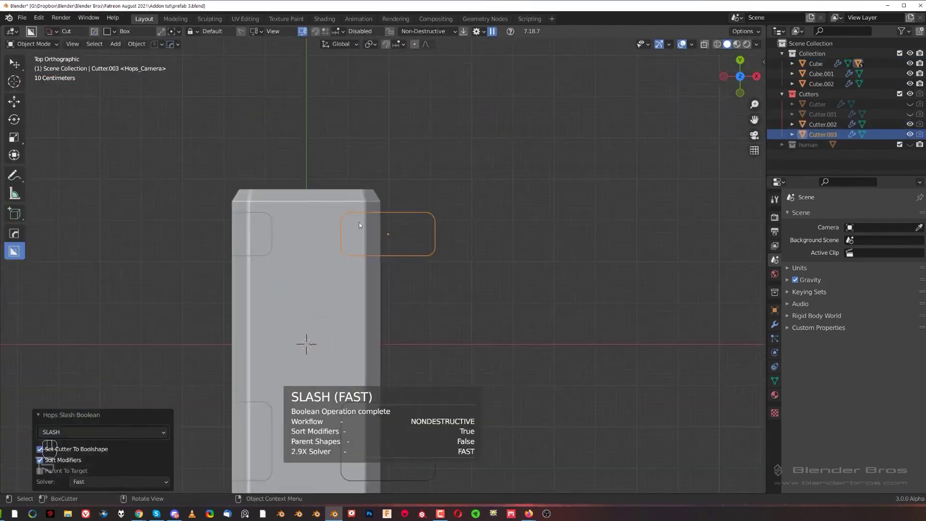
# Step: Draw another box cut, then give the separated end section a glass material
pyautogui.moveTo(289, 141); pyautogui.dragTo(516, 268)
pyautogui.press('KP_5')
pyautogui.moveTo(517, 269); pyautogui.dragTo(449, 238, button='middle')
pyautogui.click(421, 183)
pyautogui.moveTo(422, 183)
pyautogui.mouseDown(button='middle')
pyautogui.moveTo(563, 203)
pyautogui.moveTo(409, 302)
pyautogui.moveTo(284, 323)
pyautogui.mouseUp(button='middle')
pyautogui.hotkey('alt', 'm')
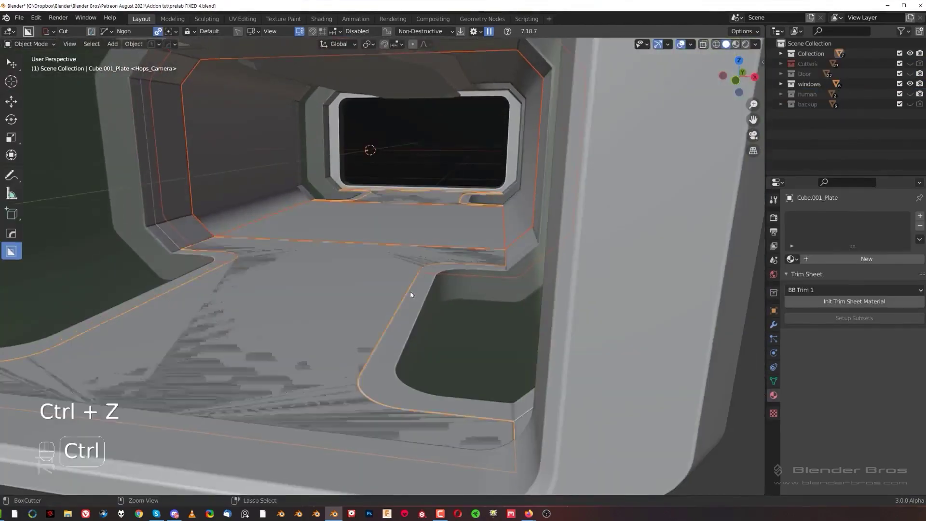
# Step: Convert the floor pieces to plates, delete unwanted faces, and move the four plates into 'floor'
pyautogui.press('Tab')
pyautogui.press('Tab')
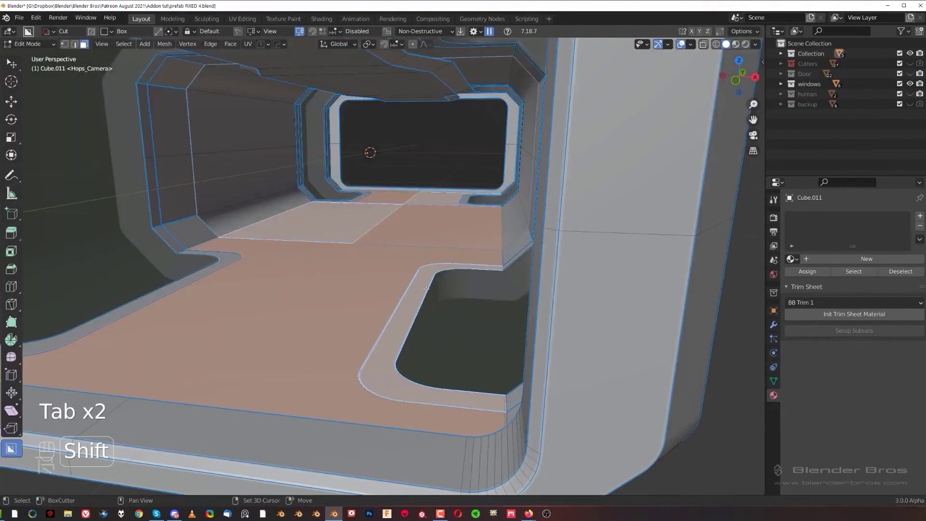
pyautogui.hotkey('shift', 'q')
pyautogui.moveTo(361, 248)
pyautogui.mouseDown(button='middle')
pyautogui.moveTo(436, 287)
pyautogui.moveTo(558, 223)
pyautogui.mouseUp(button='middle')
pyautogui.press('KP_Divide')
pyautogui.press('Tab')
pyautogui.press('x')
pyautogui.click(558, 223)
pyautogui.press('Tab')
pyautogui.press('KP_Divide')
pyautogui.press('Return')
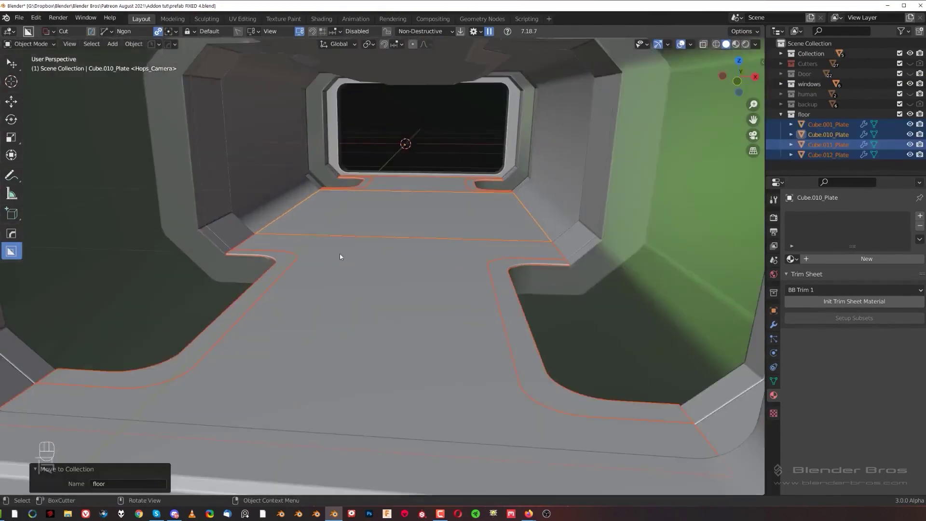
# Step: Bevel the hatch slice's outline vertices inside the module interior
pyautogui.keyDown('shift'); pyautogui.moveTo(341, 256); pyautogui.dragTo(413, 269, button='middle'); pyautogui.keyUp('shift')
pyautogui.scroll(-5, 594, 259)
pyautogui.scroll(6, 593, 260)
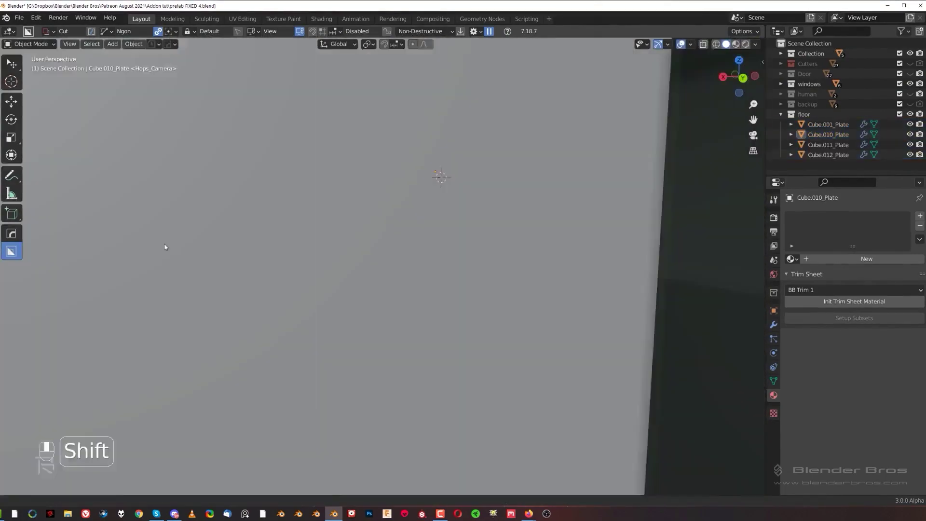
pyautogui.keyDown('shift'); pyautogui.moveTo(165, 246); pyautogui.dragTo(477, 320, button='middle'); pyautogui.keyUp('shift')
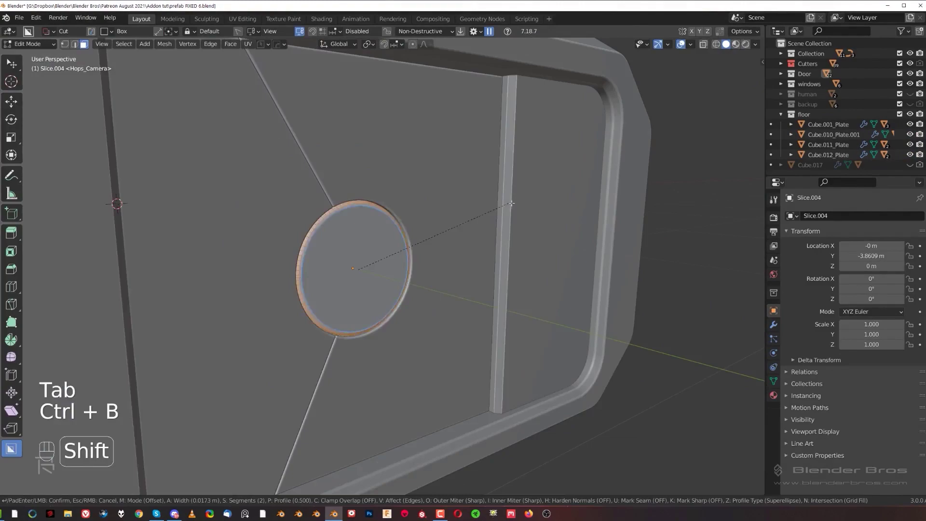
pyautogui.press('Tab')
pyautogui.press('g')
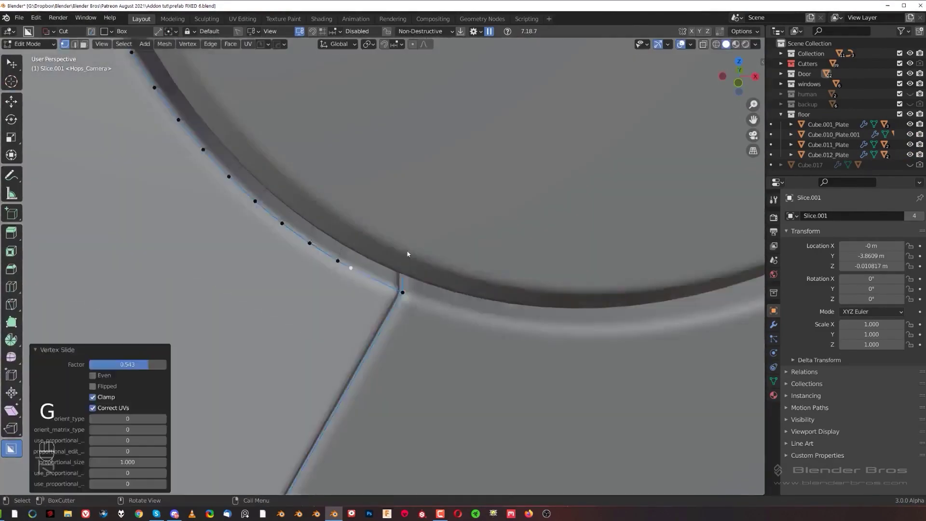
pyautogui.hotkey('ctrl', 'shift', 'b')
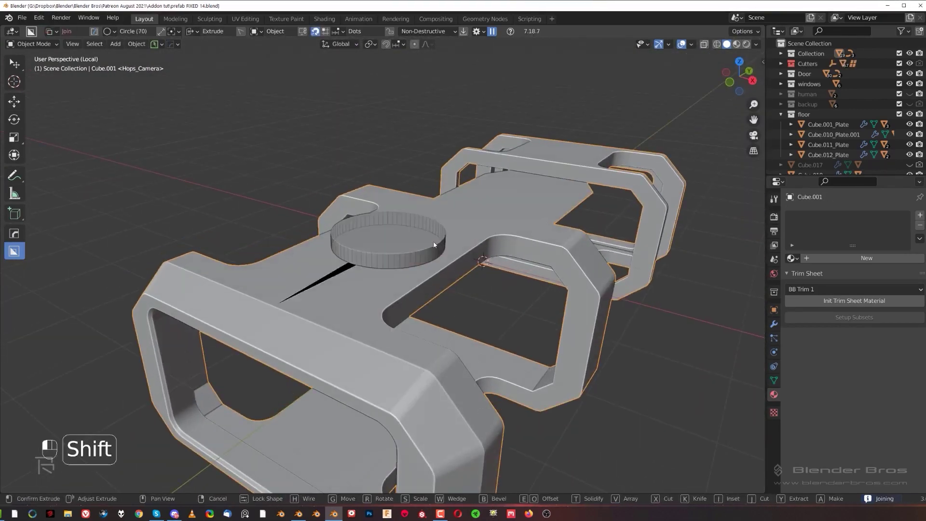
# Step: Apply the circle cut as a solid cylinder and assign the slice to a collection
pyautogui.press('q')
pyautogui.press('Tab')
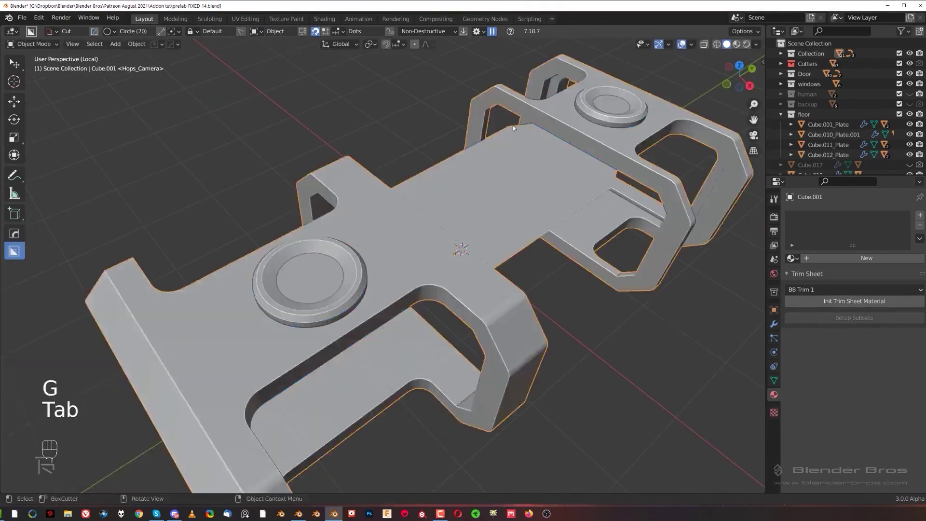
pyautogui.press('Tab')
pyautogui.press('m')
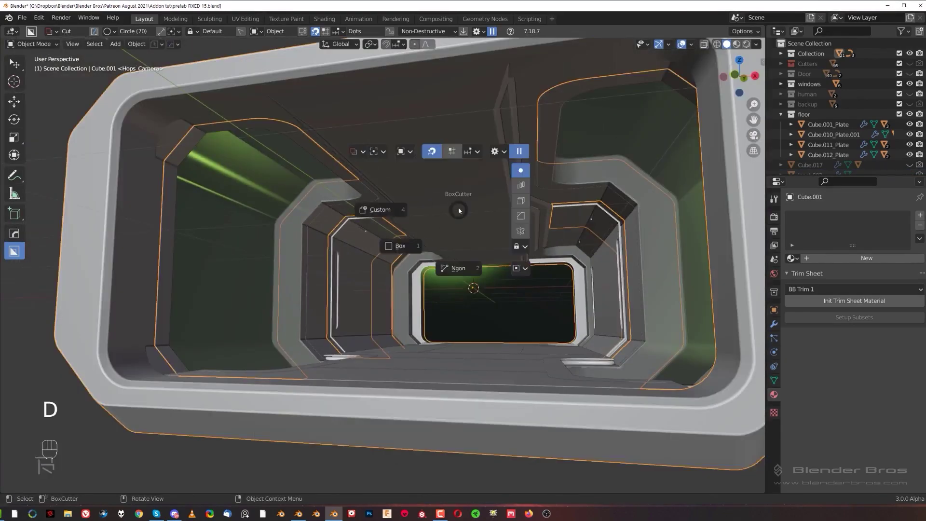
pyautogui.scroll(5, 338, 278)
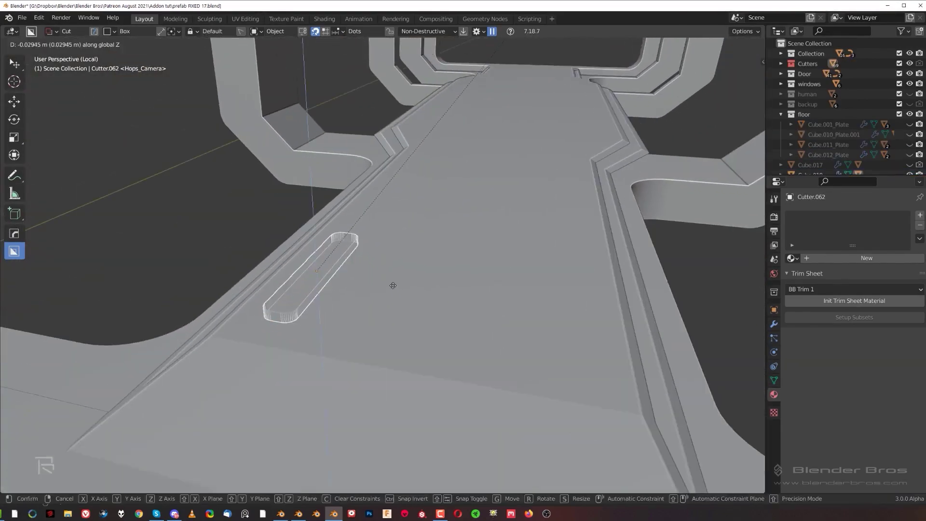
# Step: Remesh the frame with a higher quad count, bevel it and recalculate sharp edges
pyautogui.press('q')
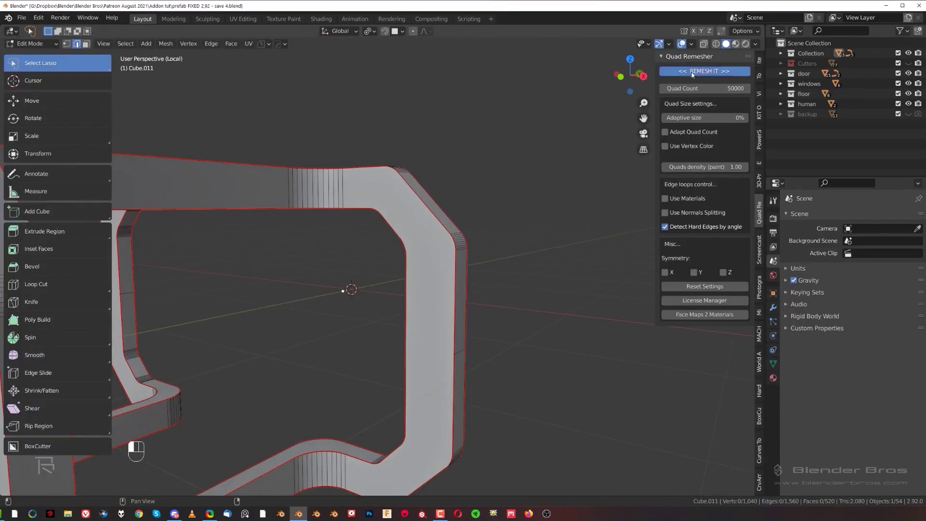
pyautogui.keyDown('shift'); pyautogui.moveTo(453, 305); pyautogui.dragTo(381, 333, button='middle'); pyautogui.keyUp('shift')
pyautogui.hotkey('ctrl', 'z')
pyautogui.hotkey('ctrl', 'z')
pyautogui.hotkey('ctrl', 'z')
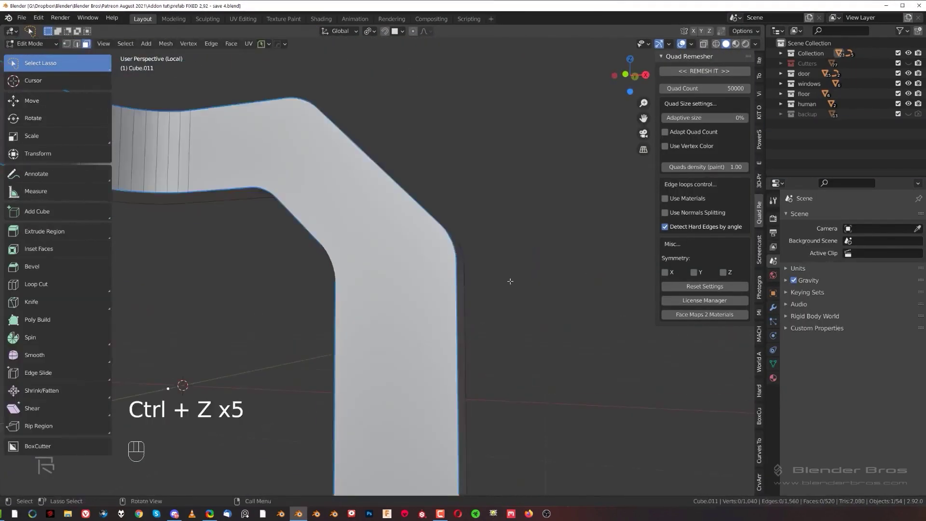
pyautogui.click(704, 89)
pyautogui.press('Tab')
pyautogui.press('q')
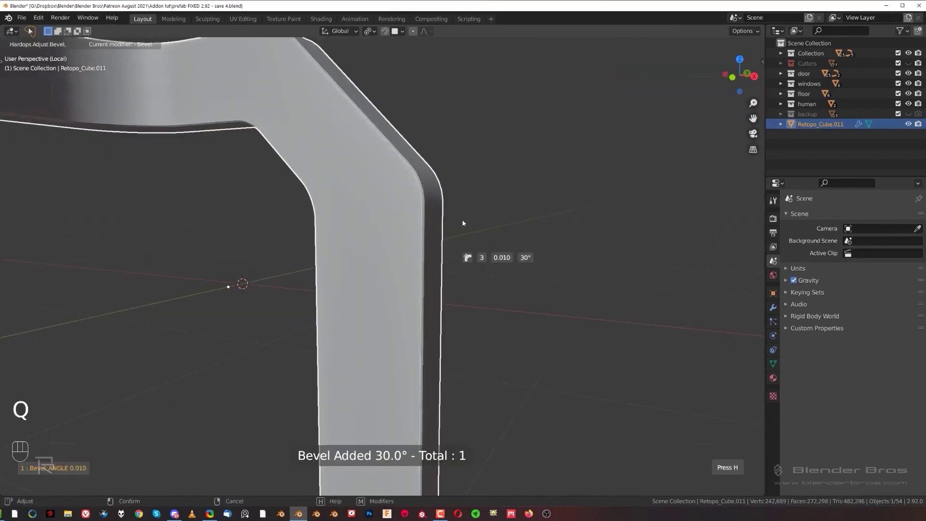
pyautogui.hotkey('ctrl', '`')
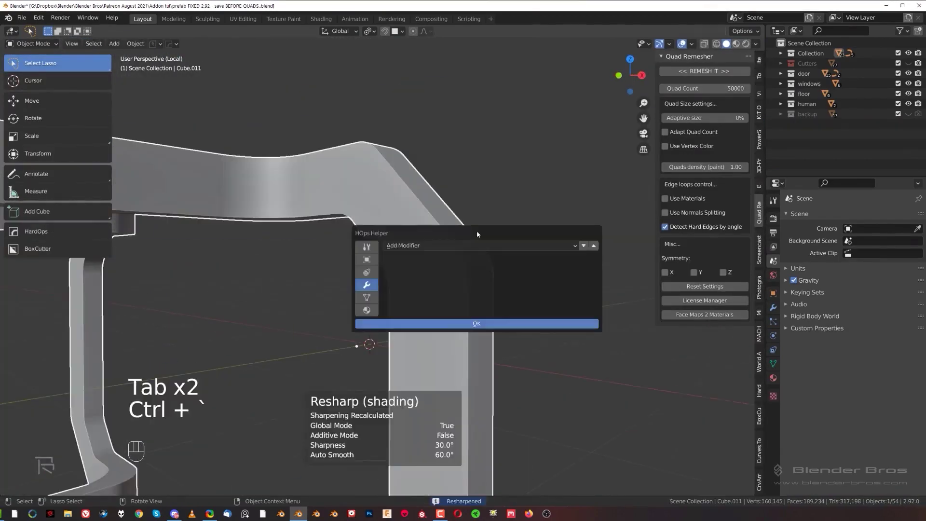
# Step: Apply trim-sheet textures to the grown face selection and the frame
pyautogui.press('ctrl+KP_Add')
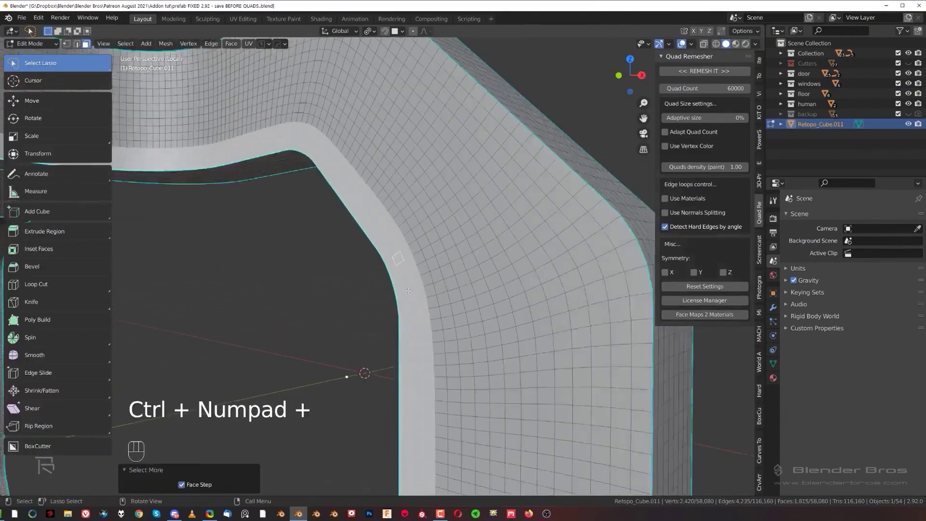
pyautogui.press('d')
pyautogui.press('d')
pyautogui.click(475, 320)
pyautogui.press('Tab')
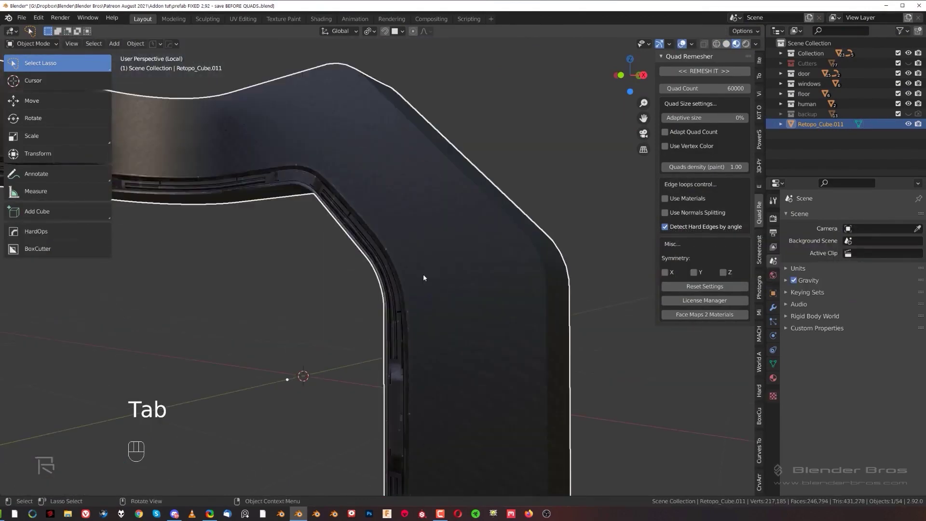
pyautogui.press('ctrl+KP_Add')
pyautogui.press('ctrl+KP_Add')
pyautogui.press('ctrl+KP_Add')
pyautogui.press('Tab')
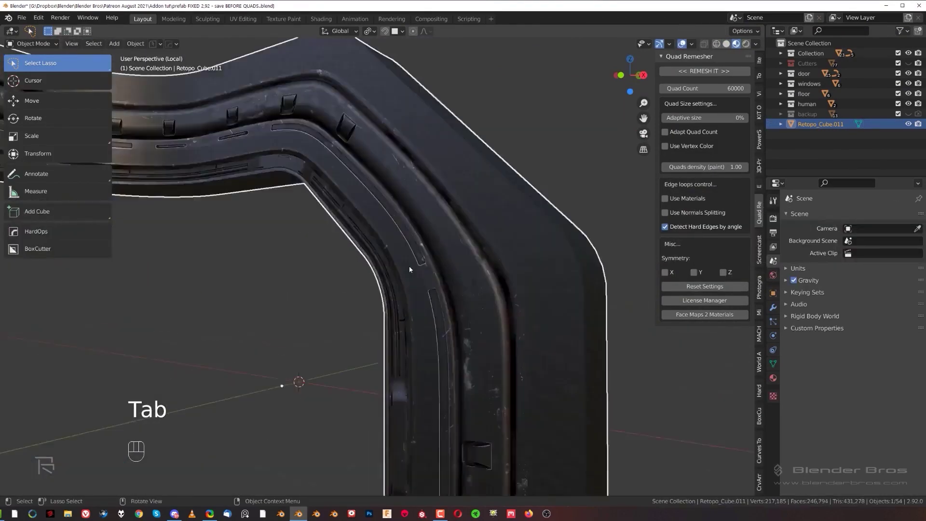
pyautogui.press('d')
pyautogui.press('d')
pyautogui.click(551, 271)
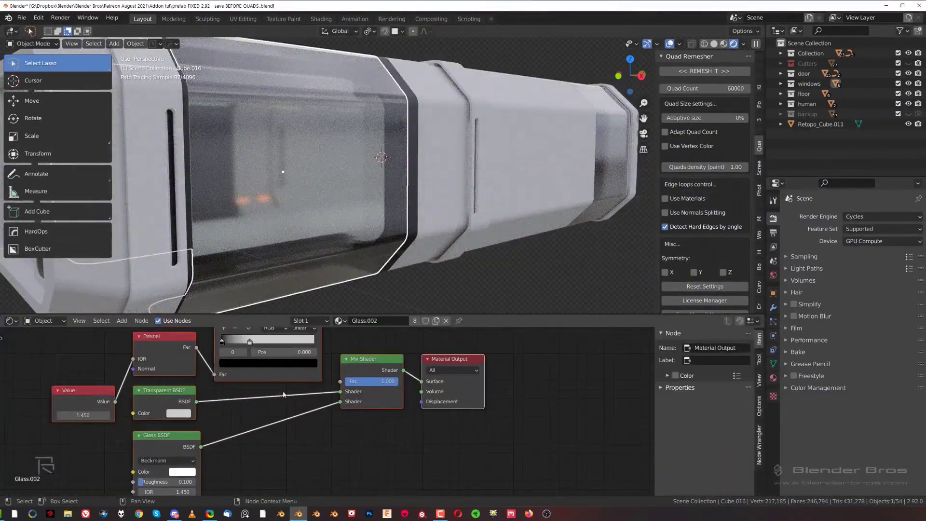
# Step: Set the Glass BSDF Roughness to 0.2 and enter Edit Mode on the habitat mesh
pyautogui.keyDown('ctrl'); pyautogui.keyDown('shift'); pyautogui.click(207, 424); pyautogui.keyUp('shift'); pyautogui.keyUp('ctrl')
pyautogui.scroll(5, 221, 434)
pyautogui.doubleClick(220, 446)
pyautogui.write('0.2')
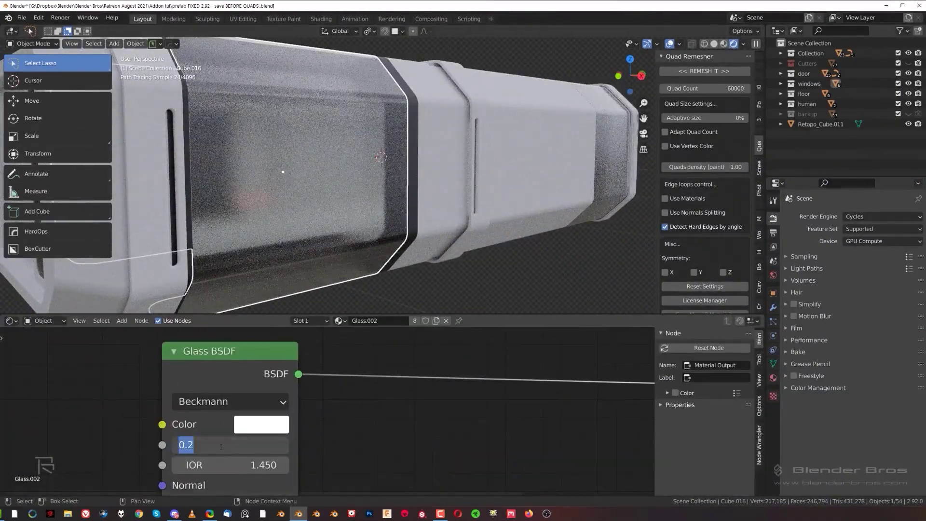
pyautogui.press('Return')
pyautogui.scroll(-5, 337, 168)
pyautogui.press('Tab')
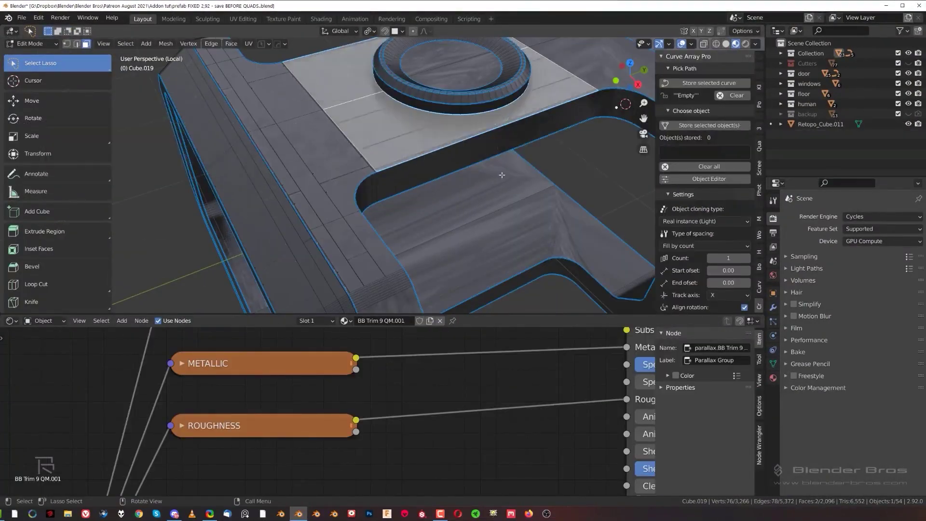
# Step: Knife-cut new edges across the rounded frame corner, then switch to face select
pyautogui.press('d')
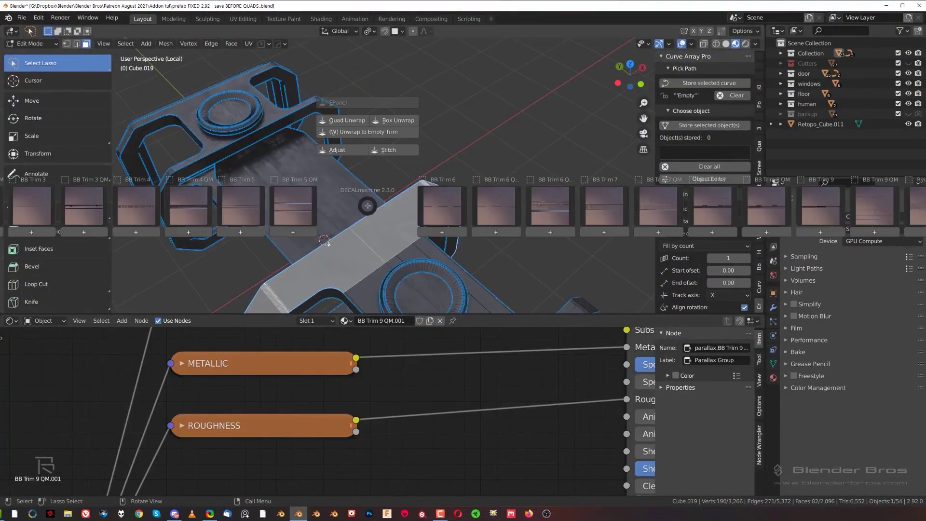
pyautogui.moveTo(327, 243)
pyautogui.mouseDown(button='middle')
pyautogui.moveTo(393, 74)
pyautogui.moveTo(711, 177)
pyautogui.mouseUp(button='middle')
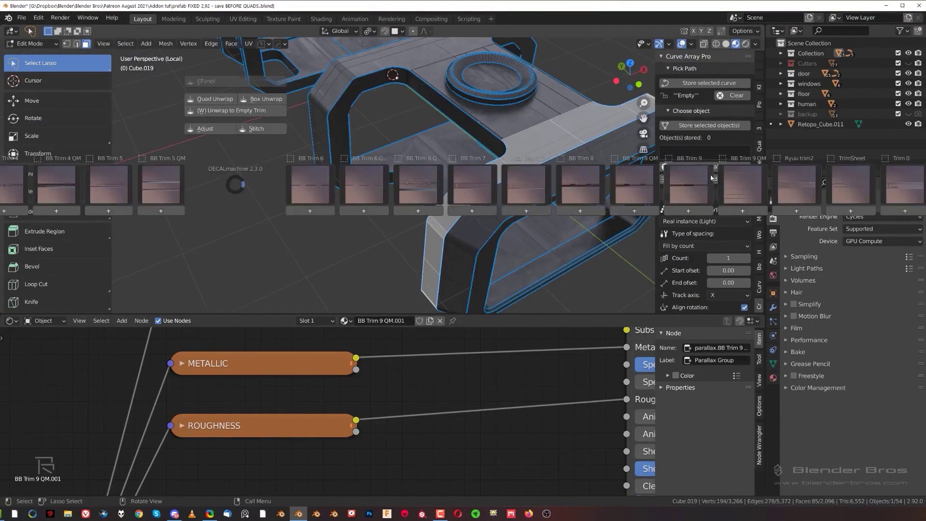
pyautogui.press('Escape')
pyautogui.scroll(4, 382, 186)
pyautogui.moveTo(383, 186)
pyautogui.keyDown('shift'); pyautogui.mouseDown(button='middle')
pyautogui.moveTo(507, 215)
pyautogui.moveTo(417, 178)
pyautogui.moveTo(470, 206)
pyautogui.mouseUp(button='middle'); pyautogui.keyUp('shift')
pyautogui.press('1')
pyautogui.hotkey('alt', 'x')
pyautogui.press('3')
pyautogui.hotkey('ctrl', 'z')
pyautogui.scroll(-2, 423, 146)
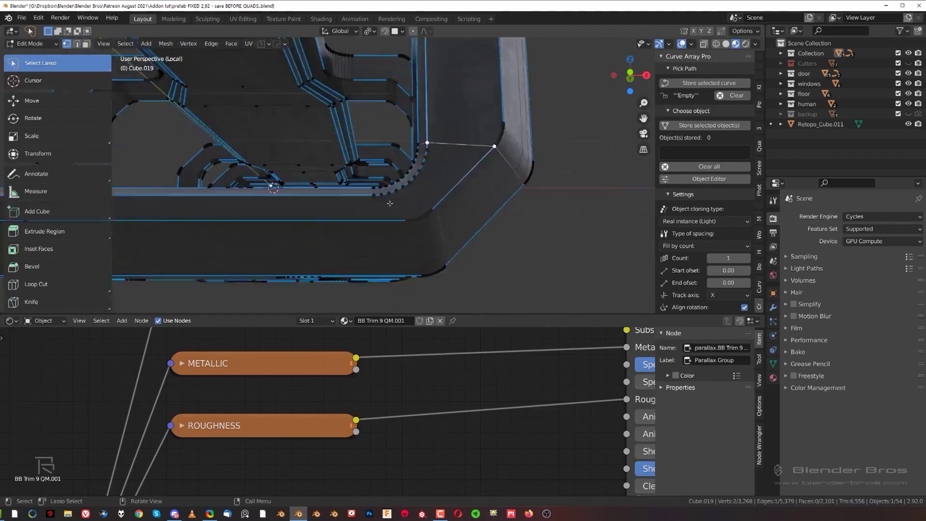
pyautogui.hotkey('alt', 'x')
pyautogui.hotkey('shift', 'Tab')
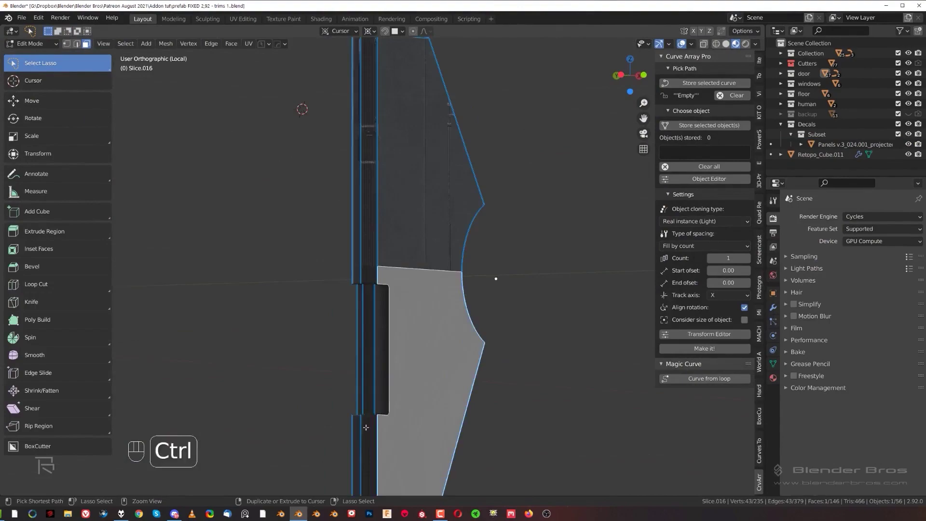
# Step: Knife a half-round notch into Cube.004, undo two changes, and return to perspective view
pyautogui.press('d')
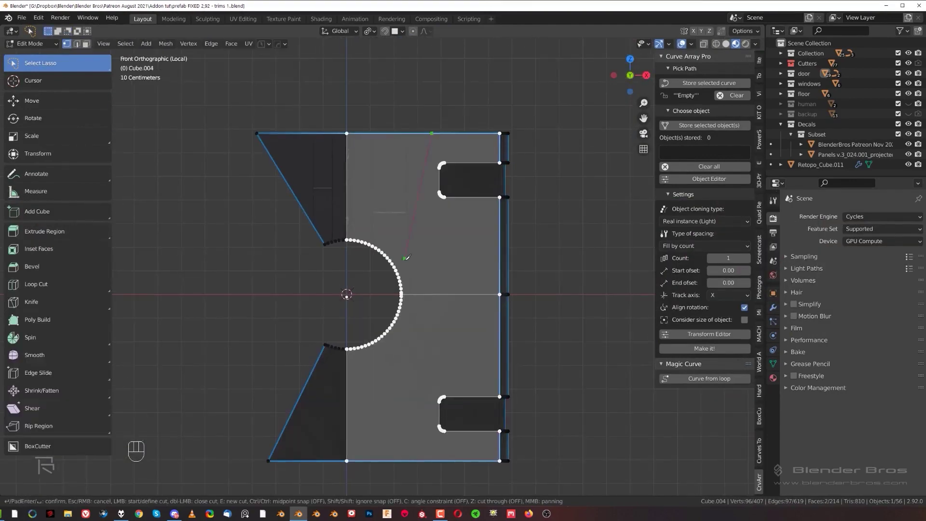
pyautogui.hotkey('ctrl', 'z')
pyautogui.hotkey('ctrl', 'z')
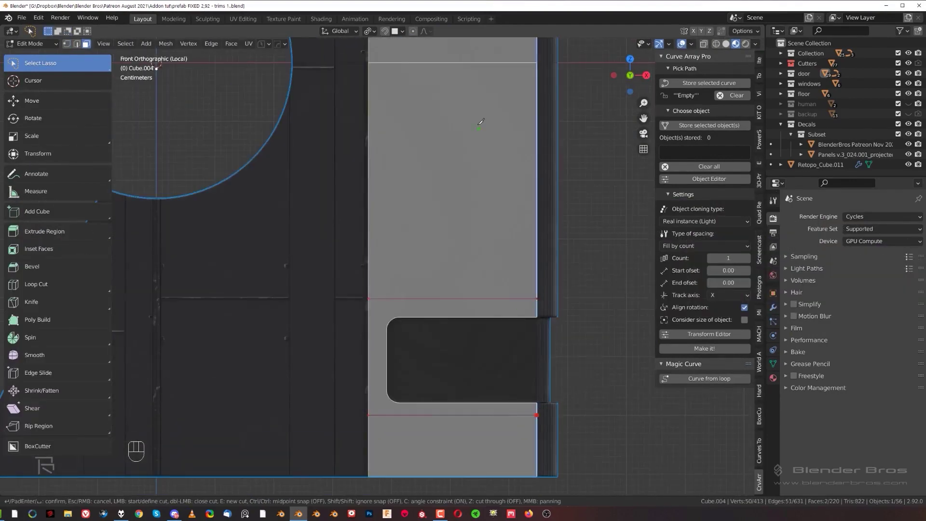
pyautogui.press('Tab')
pyautogui.press('Tab')
pyautogui.press('KP_5')
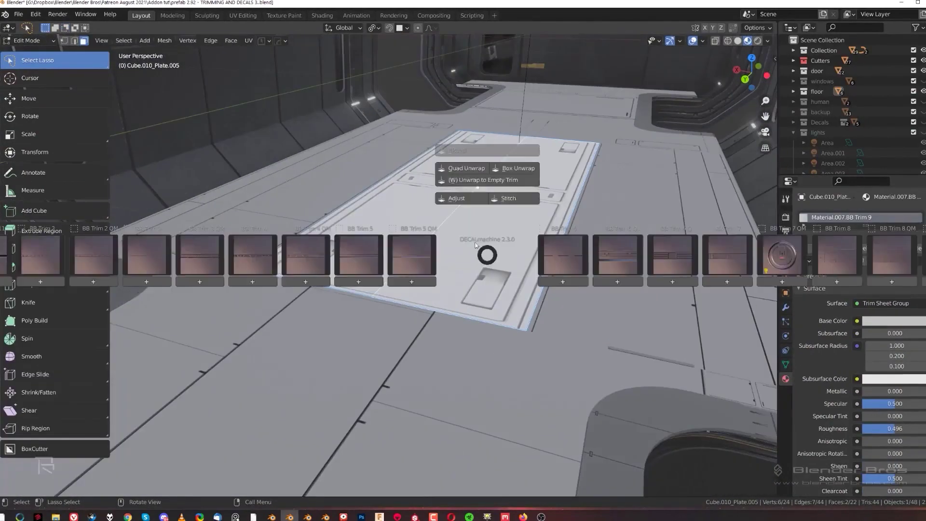
# Step: Assign a trim to the floor plate and raise the new plane beneath the module
pyautogui.click(456, 198)
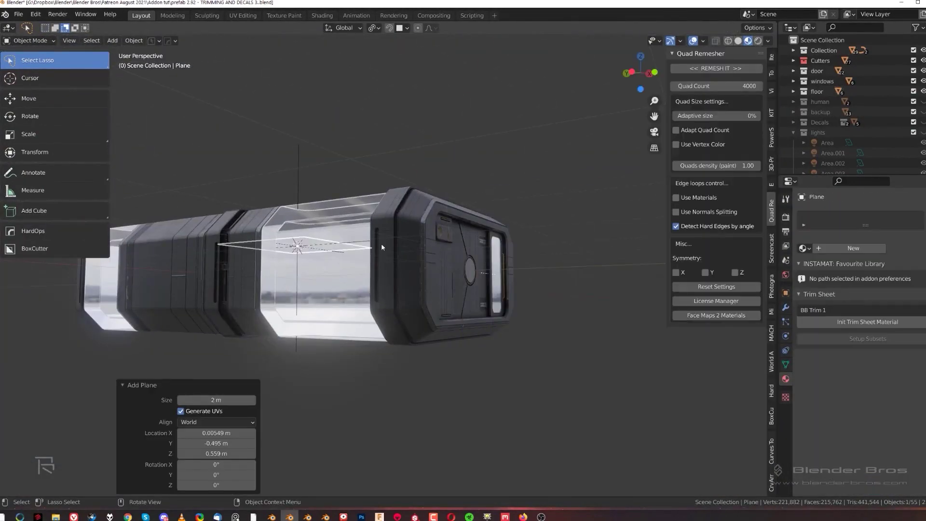
pyautogui.press('KP_5')
pyautogui.press('g')
pyautogui.click(421, 373)
# Step: Scale the plane slightly and view the model from the right side
pyautogui.press('KP_5')
pyautogui.press('q')
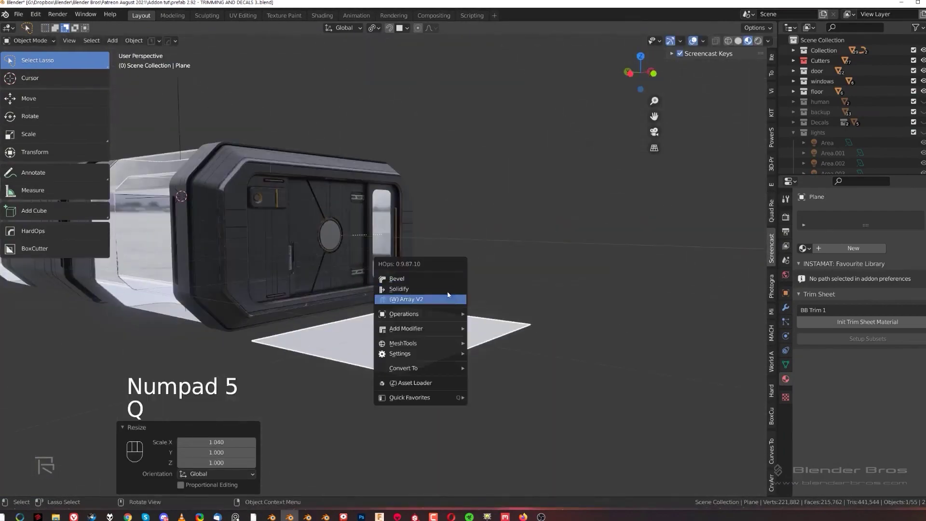
pyautogui.press('KP_5')
pyautogui.press('KP_5')
pyautogui.press('KP_5')
pyautogui.press('a')
pyautogui.press('q')
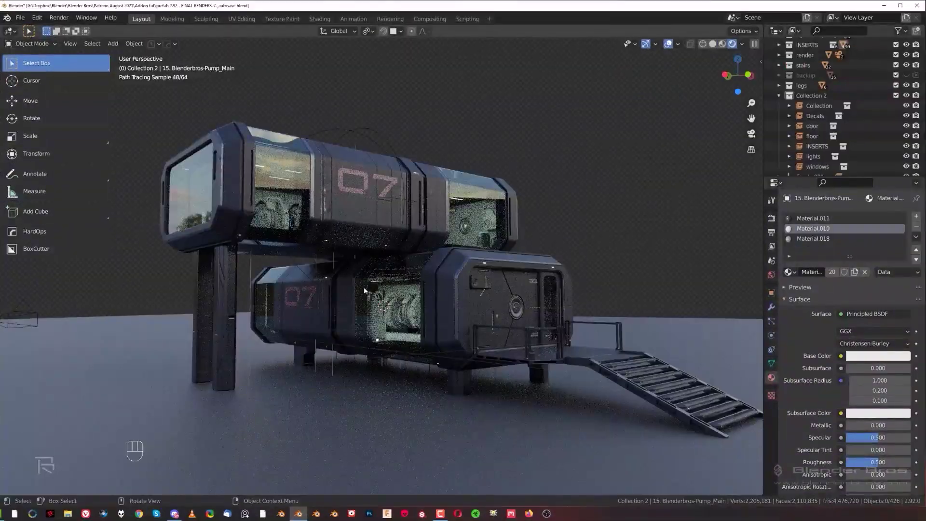
# Step: Add a camera matching the current view and fit its frame in the viewport
pyautogui.click(337, 230)
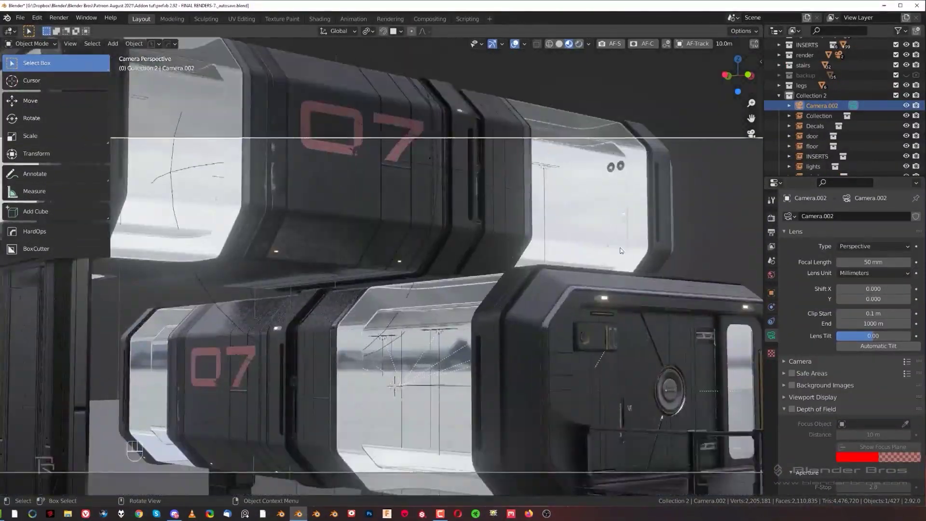
pyautogui.press('pagedown')
pyautogui.hotkey('ctrl', 'alt', 'space')
pyautogui.press('4')
pyautogui.press('4')
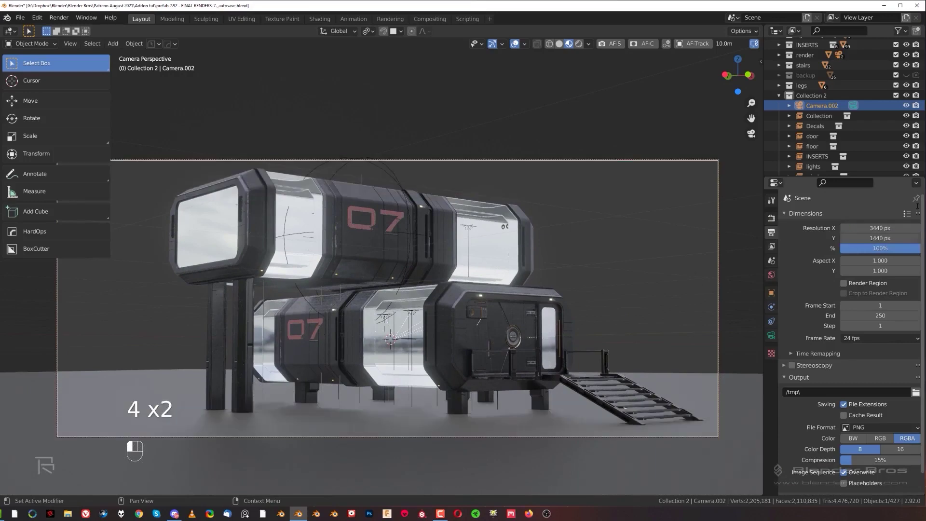
pyautogui.press('pagedown')
pyautogui.press('pagedown')
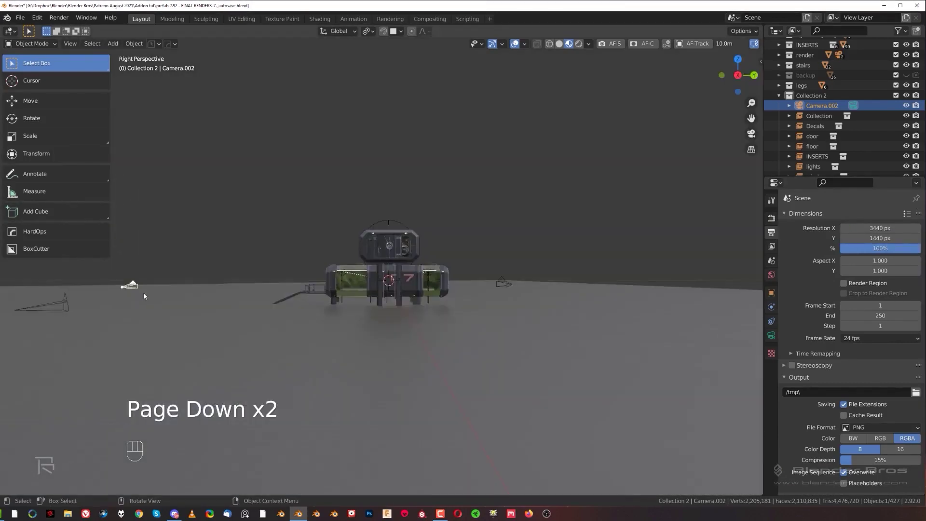
# Step: Look through the camera and move it closer to frame the stacked habitat
pyautogui.press('`')
pyautogui.click(746, 260)
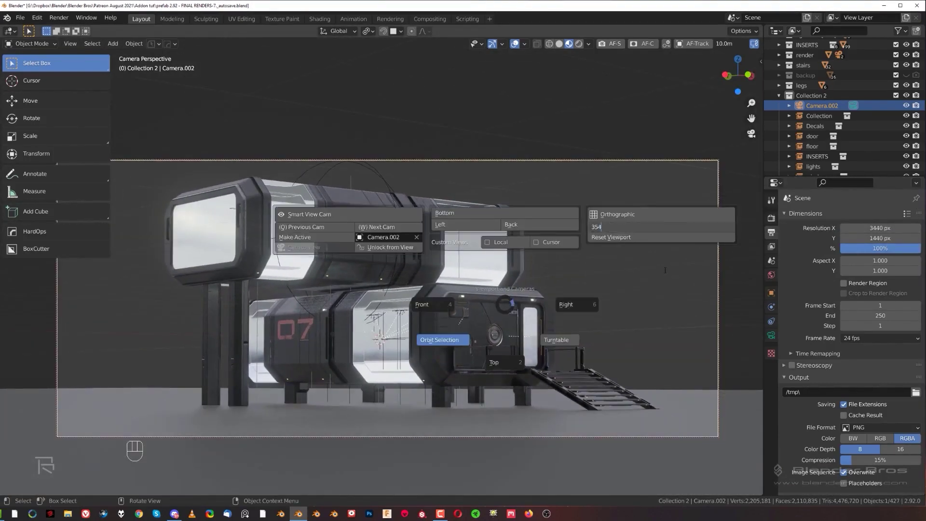
pyautogui.moveTo(499, 328)
pyautogui.keyDown('shift'); pyautogui.mouseDown(button='middle')
pyautogui.moveTo(423, 333)
pyautogui.moveTo(461, 314)
pyautogui.moveTo(467, 290)
pyautogui.moveTo(442, 300)
pyautogui.mouseUp(button='middle'); pyautogui.keyUp('shift')
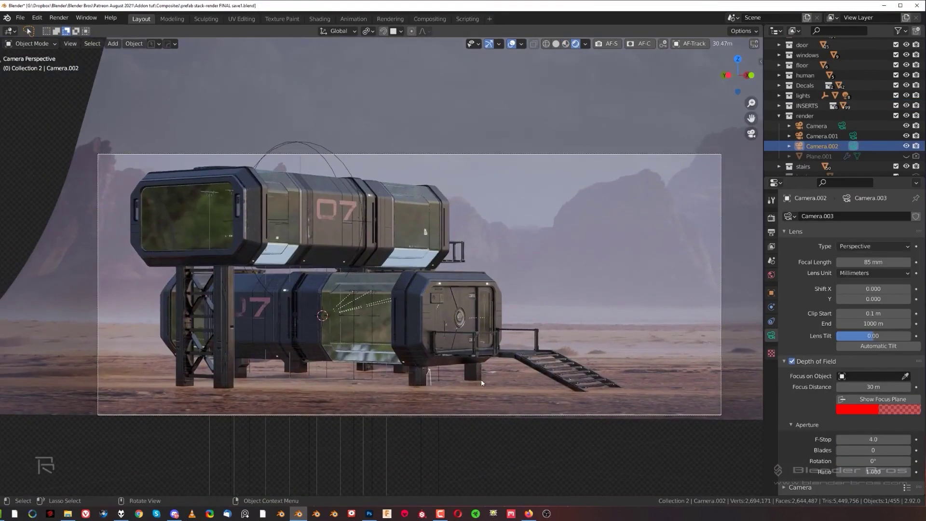
pyautogui.scroll(3, 481, 383)
pyautogui.scroll(2, 331, 299)
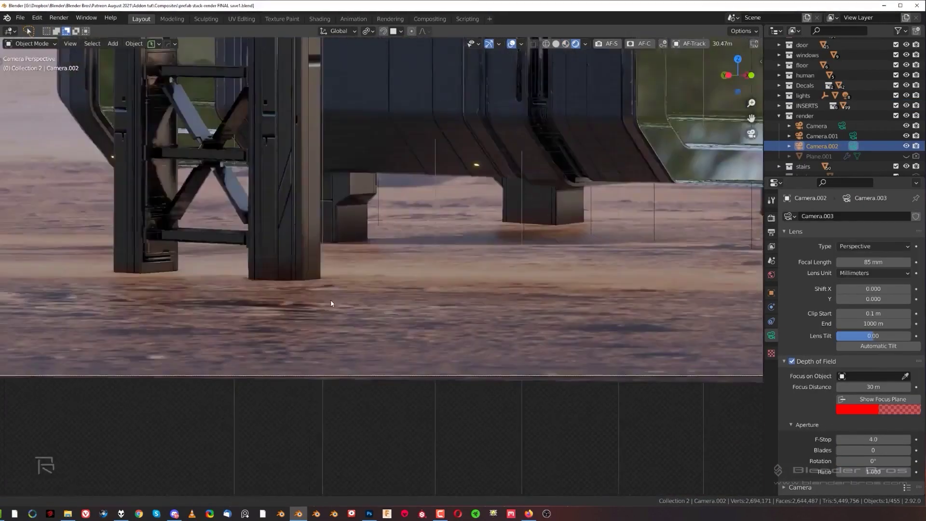
pyautogui.scroll(-4, 330, 299)
pyautogui.click(150, 43)
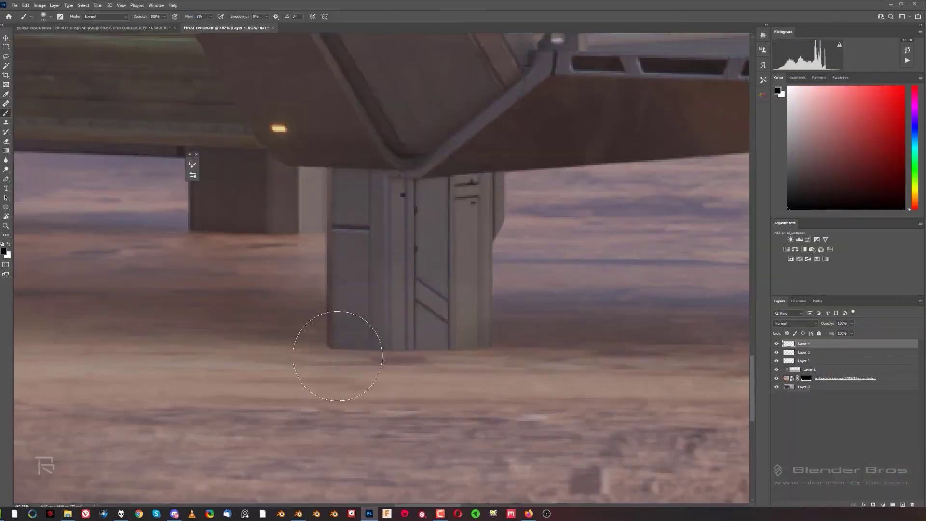
# Step: Paint contact shadows under the pillars and group both shadow layers
pyautogui.moveTo(337, 356); pyautogui.dragTo(407, 341)
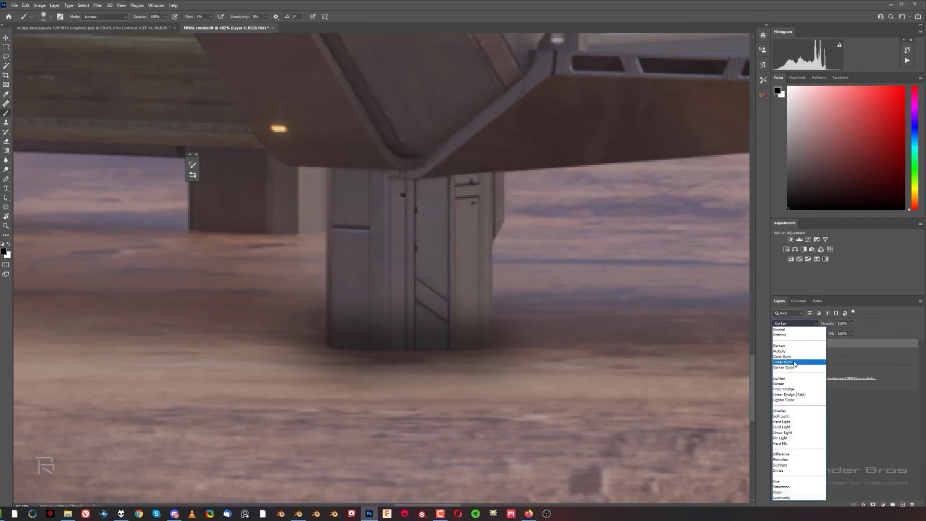
pyautogui.hotkey('ctrl', 'shift', 'alt', 'n')
pyautogui.keyDown('alt'); pyautogui.scroll(-5, 151, 319); pyautogui.keyUp('alt')
pyautogui.keyDown('alt'); pyautogui.scroll(-2, 151, 320); pyautogui.keyUp('alt')
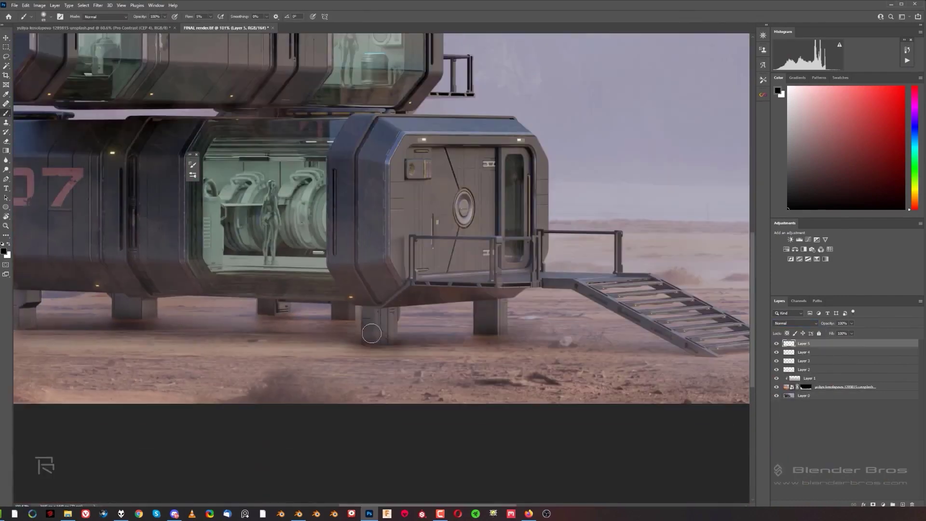
pyautogui.keyDown('shift'); pyautogui.click(817, 355); pyautogui.keyUp('shift')
pyautogui.hotkey('ctrl', 'g')
pyautogui.hotkey('ctrl', '0')
# Step: Add Layer 6 above Group 1 in Soft Light mode and transform it into place
pyautogui.hotkey('ctrl', 'shift', 'alt', 'n')
pyautogui.keyDown('alt'); pyautogui.scroll(2, 411, 426); pyautogui.keyUp('alt')
pyautogui.keyDown('alt'); pyautogui.moveTo(472, 373); pyautogui.dragTo(474, 371, button='right'); pyautogui.keyUp('alt')
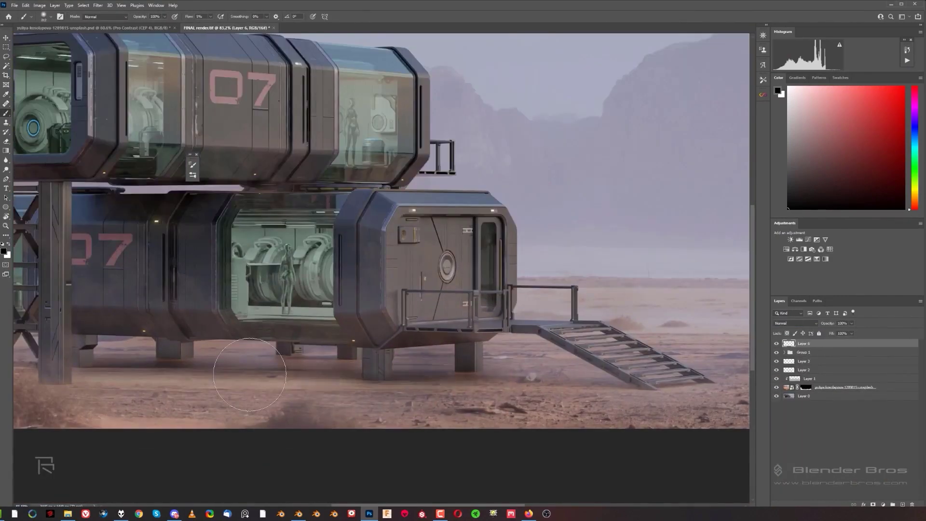
pyautogui.click(796, 323)
pyautogui.click(783, 409)
pyautogui.hotkey('ctrl', 't')
pyautogui.moveTo(294, 353); pyautogui.dragTo(296, 358)
pyautogui.keyDown('alt'); pyautogui.scroll(5, 81, 388); pyautogui.keyUp('alt')
pyautogui.keyDown('alt'); pyautogui.moveTo(227, 380); pyautogui.dragTo(230, 378, button='right'); pyautogui.keyUp('alt')
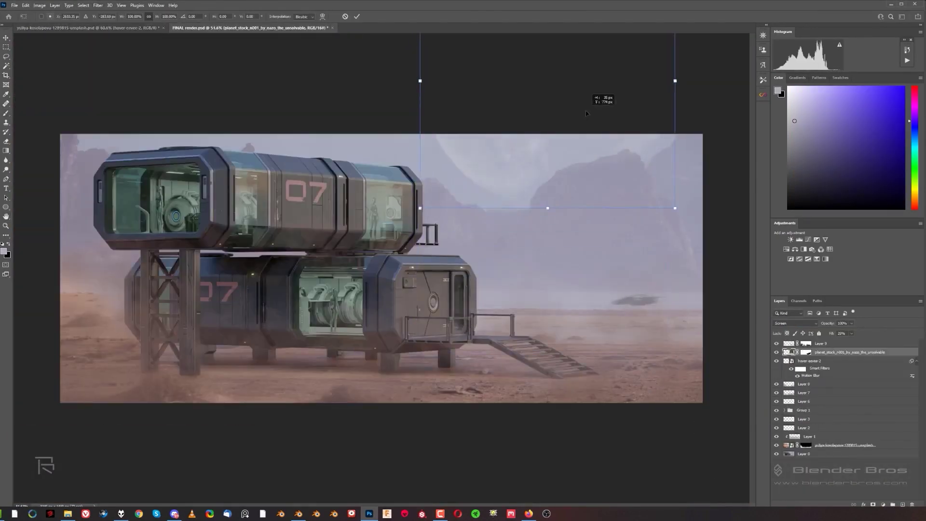
# Step: Set the planet layer's Fill to 100%
pyautogui.click(796, 323)
pyautogui.click(842, 333)
pyautogui.write('100')
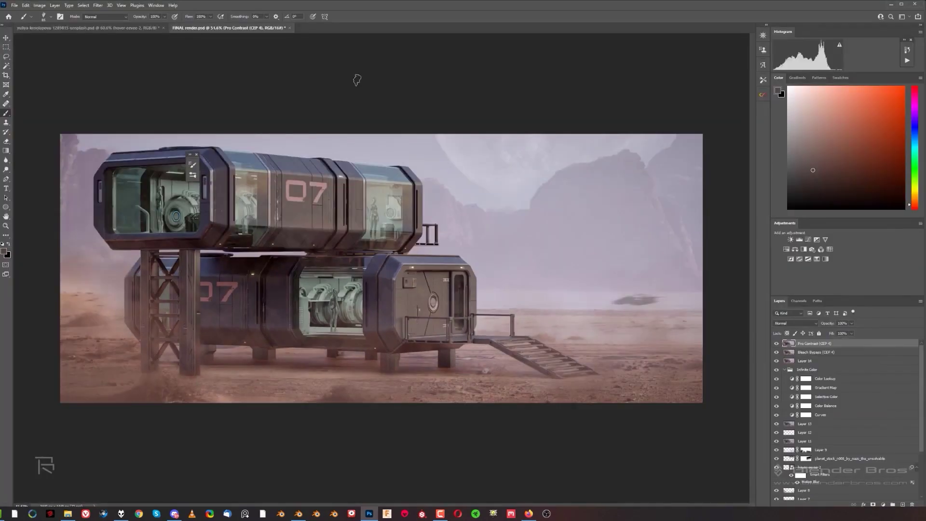
pyautogui.keyDown('alt'); pyautogui.scroll(1, 710, 407); pyautogui.keyUp('alt')
pyautogui.write('moon 9 Nova colony')
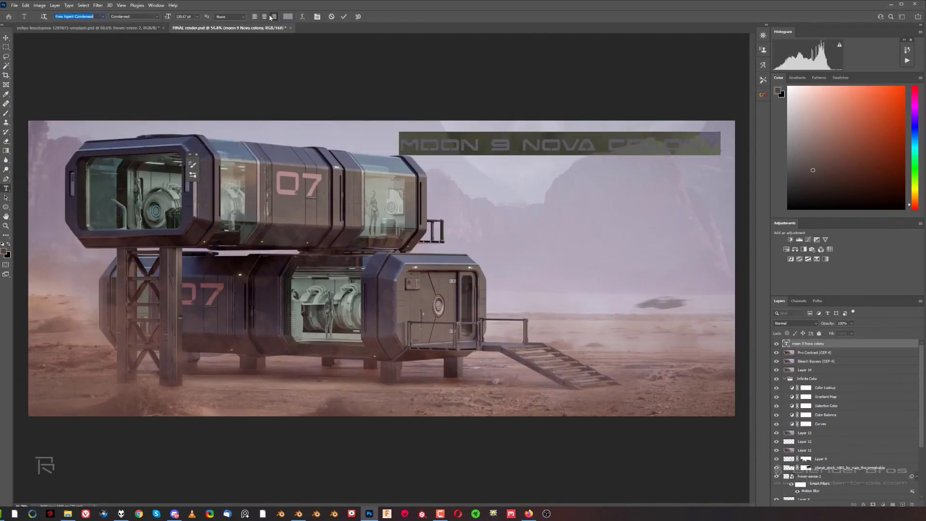
# Step: Edit the MOON 9 / NOVA COLONY title and move the Blender Bros logo to the bottom-right corner
pyautogui.click(459, 144)
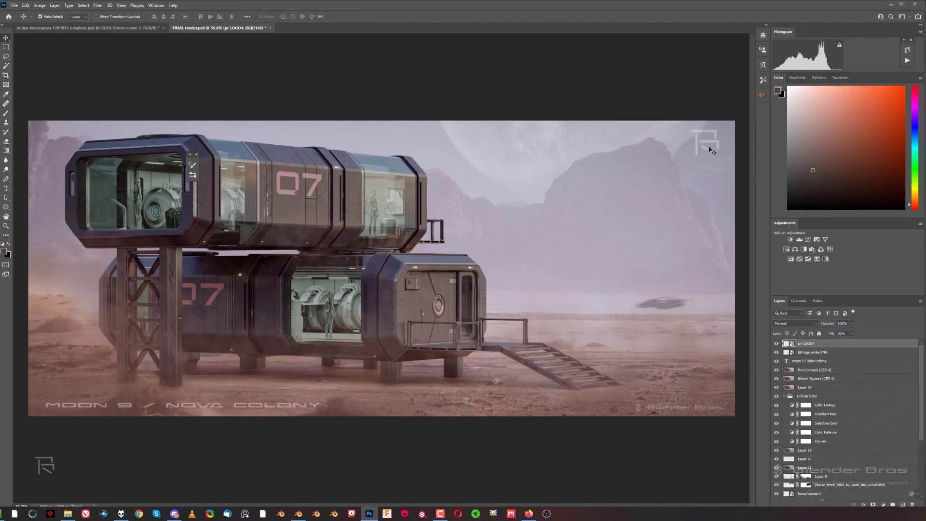
pyautogui.moveTo(711, 151); pyautogui.dragTo(697, 393)
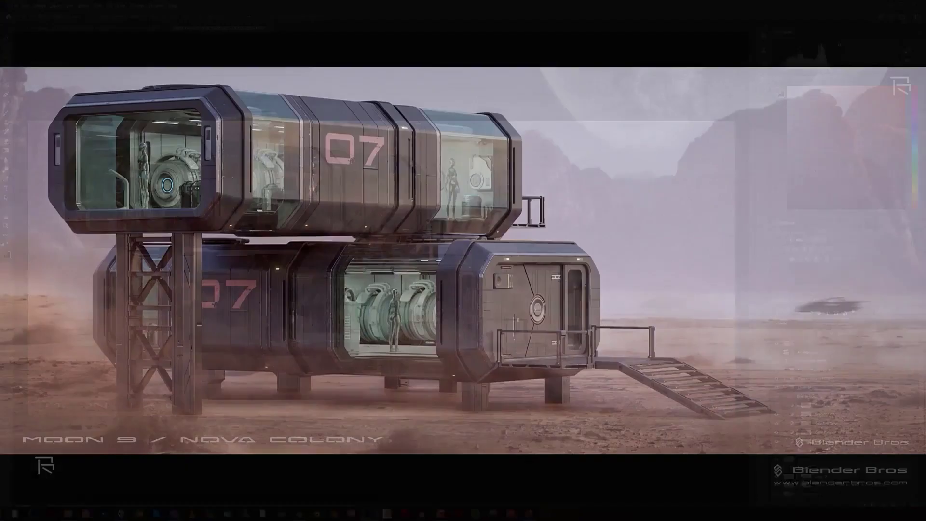